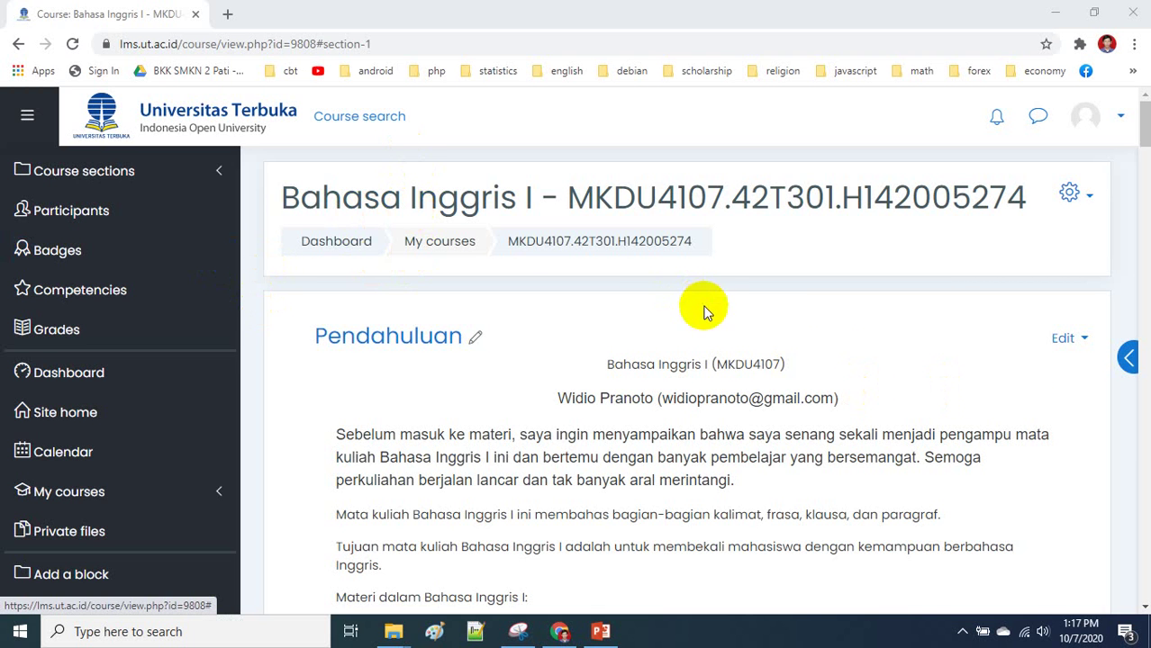
- Collapse the left navigation drawer on the Bahasa Inggris I (MKDU4107) course page
left_click(61, 227)
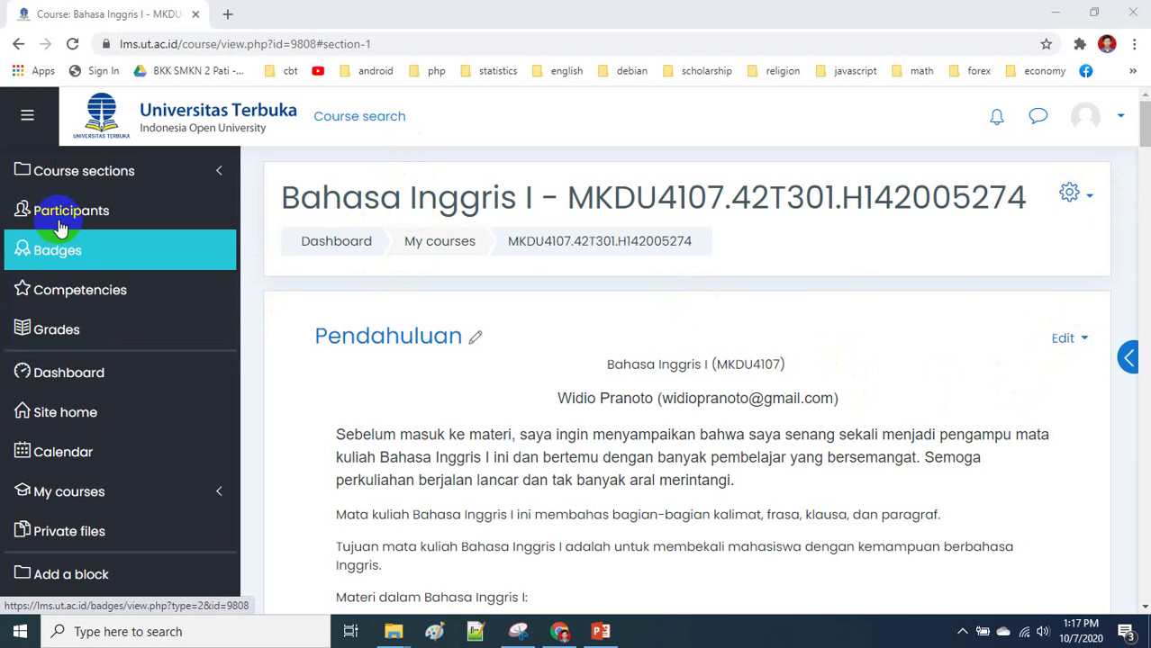
left_click(27, 117)
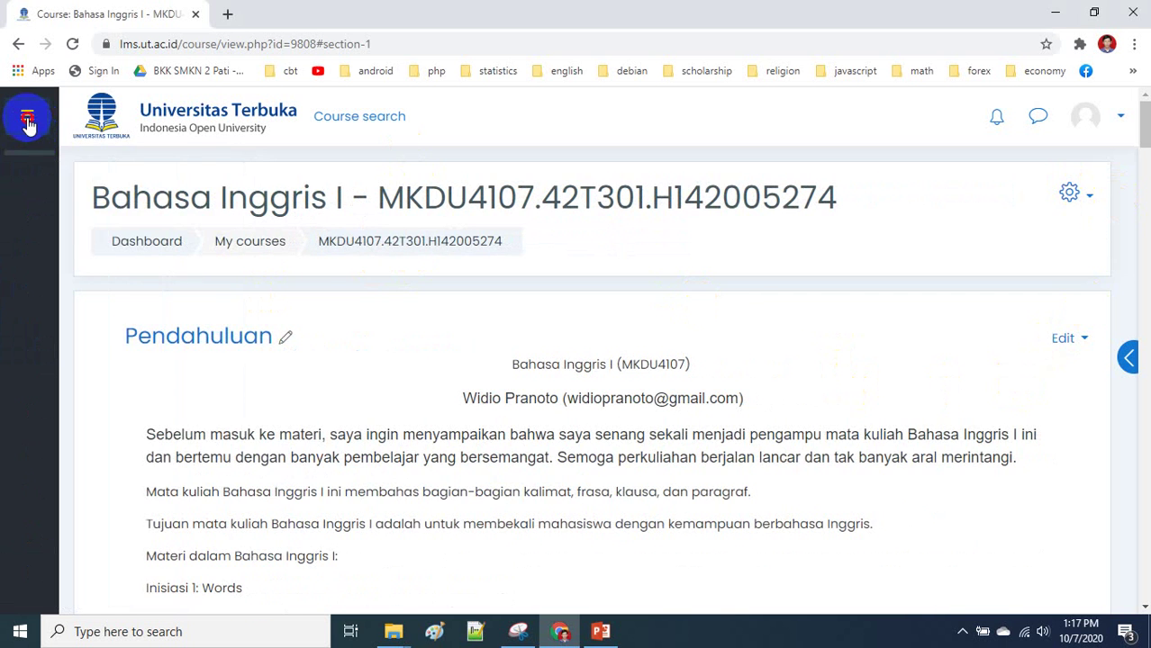
- Log out from the account menu, then sign back in on the LMS login page
left_click(1110, 115)
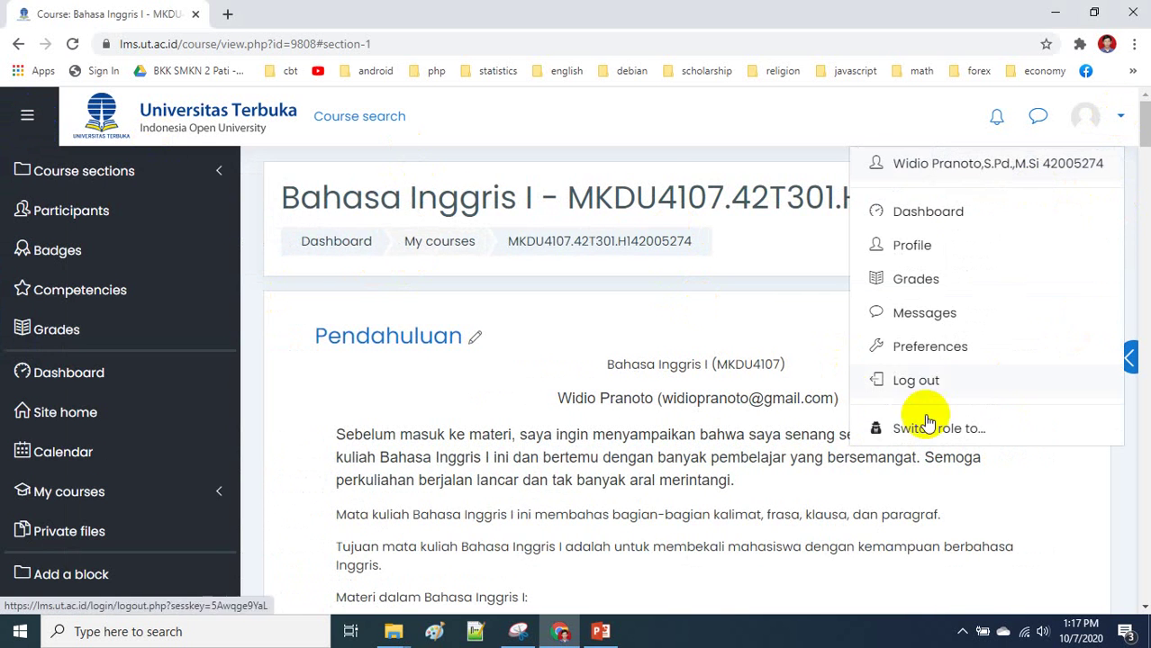
left_click(918, 379)
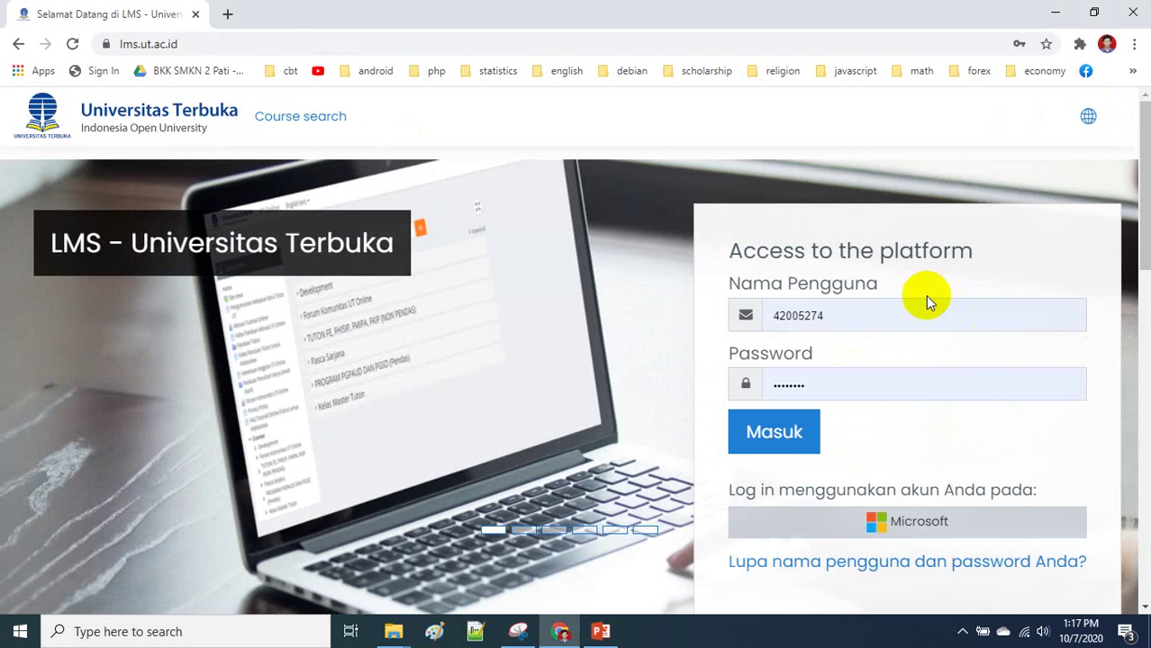
scroll(927, 301, "down", 2)
scroll(984, 268, "up", 1)
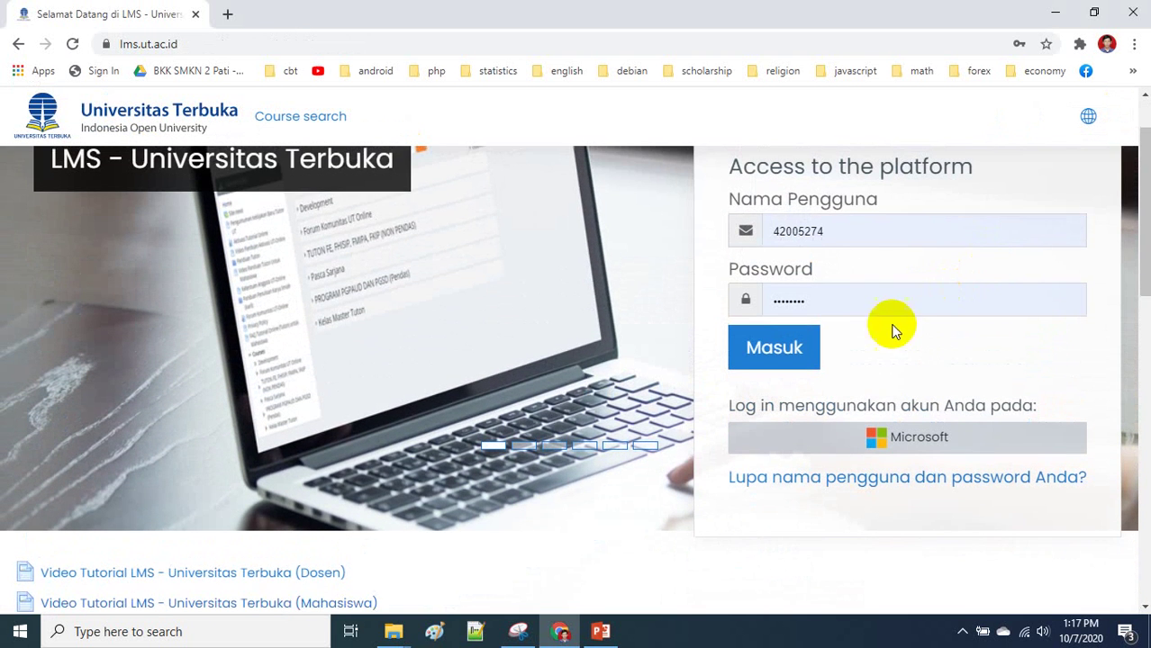
scroll(984, 320, "up", 1)
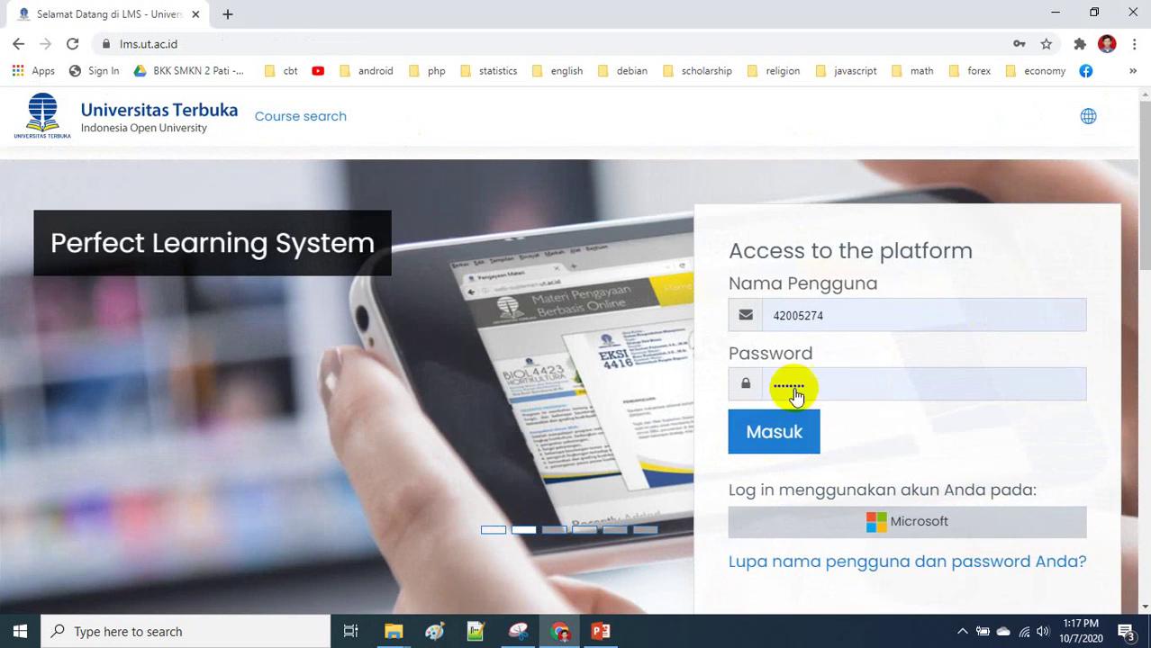
left_click(778, 427)
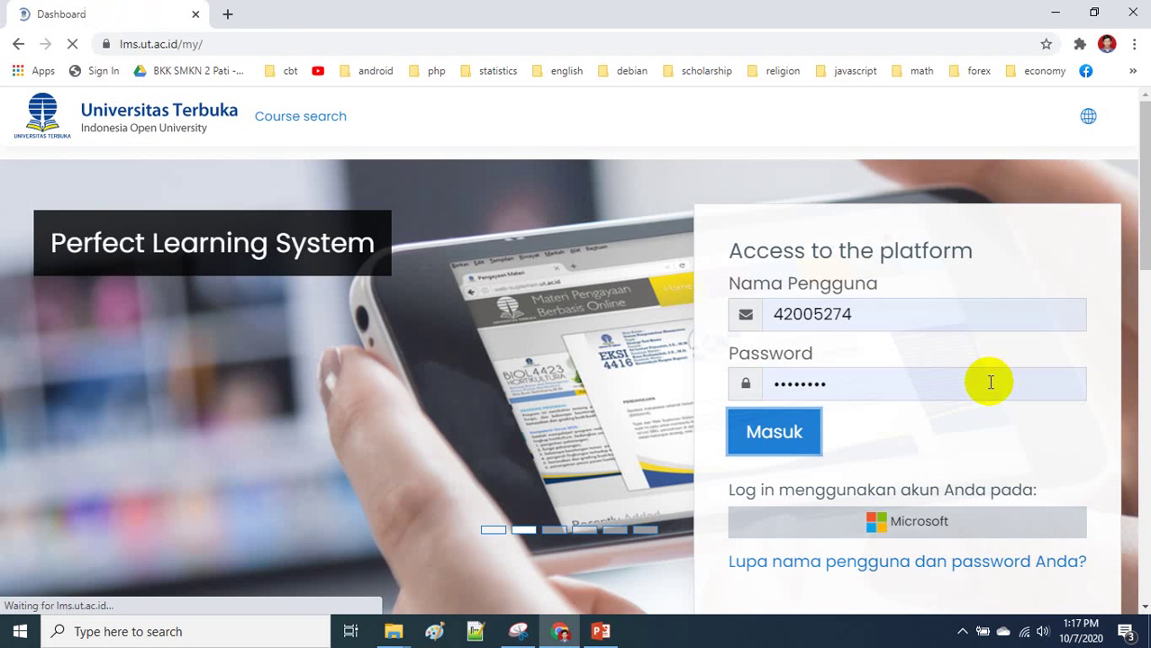
scroll(540, 344, "down", 5)
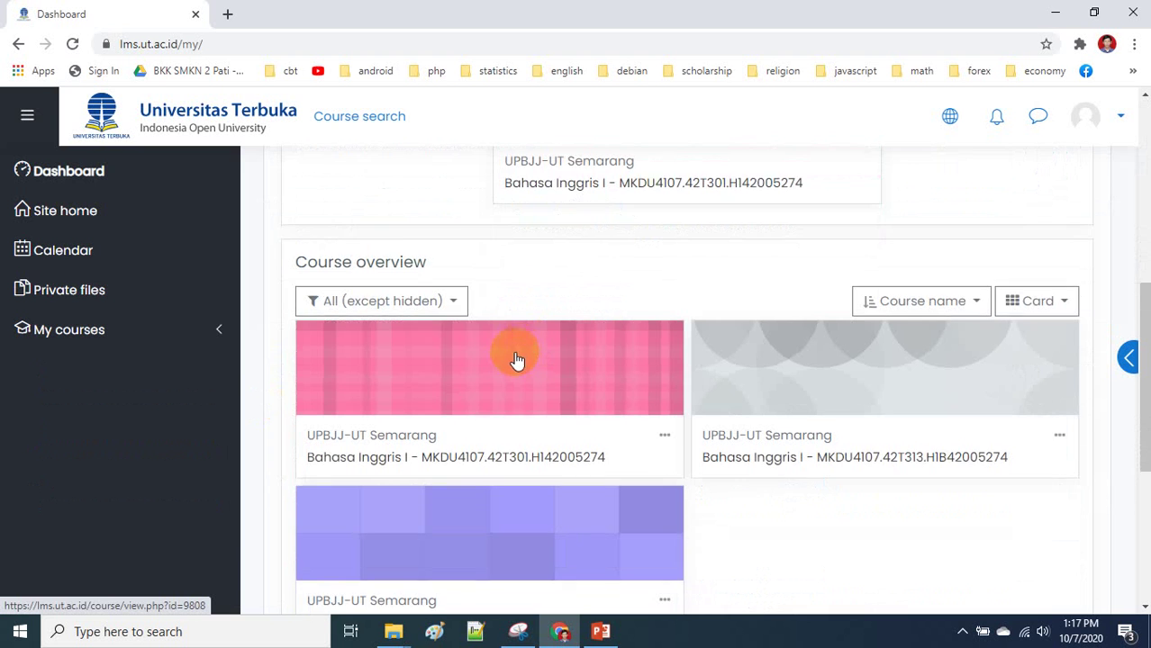
- Open Bahasa Inggris Niaga from Course overview, check its gear menu, and go to Participants
scroll(521, 358, "down", 1)
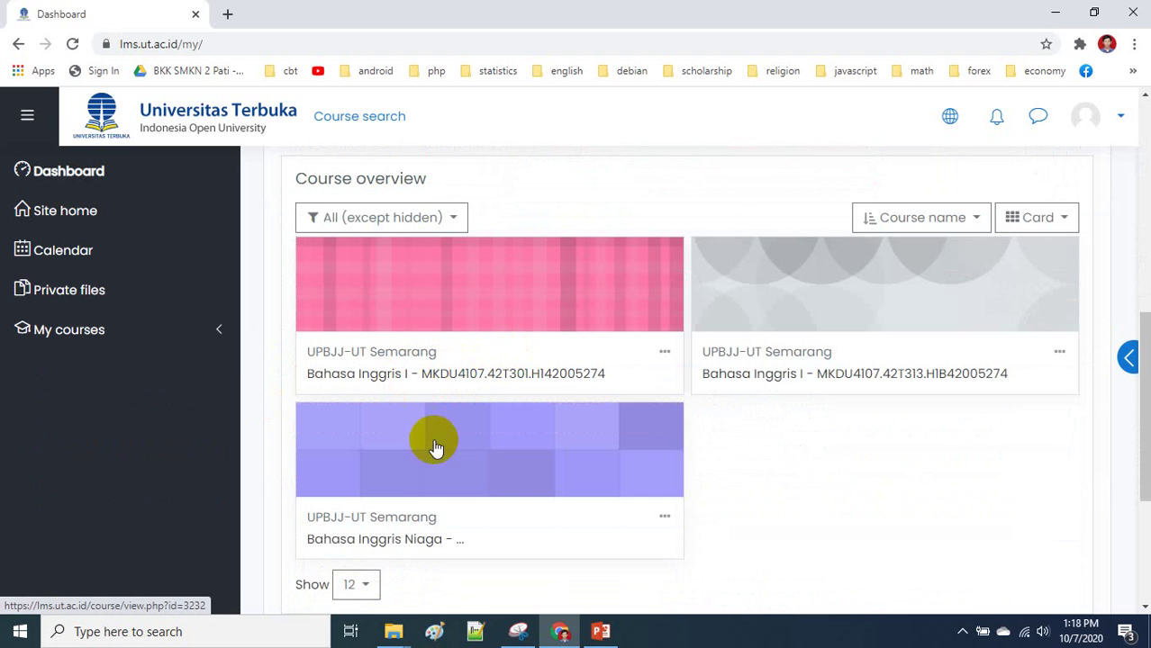
left_click(375, 543)
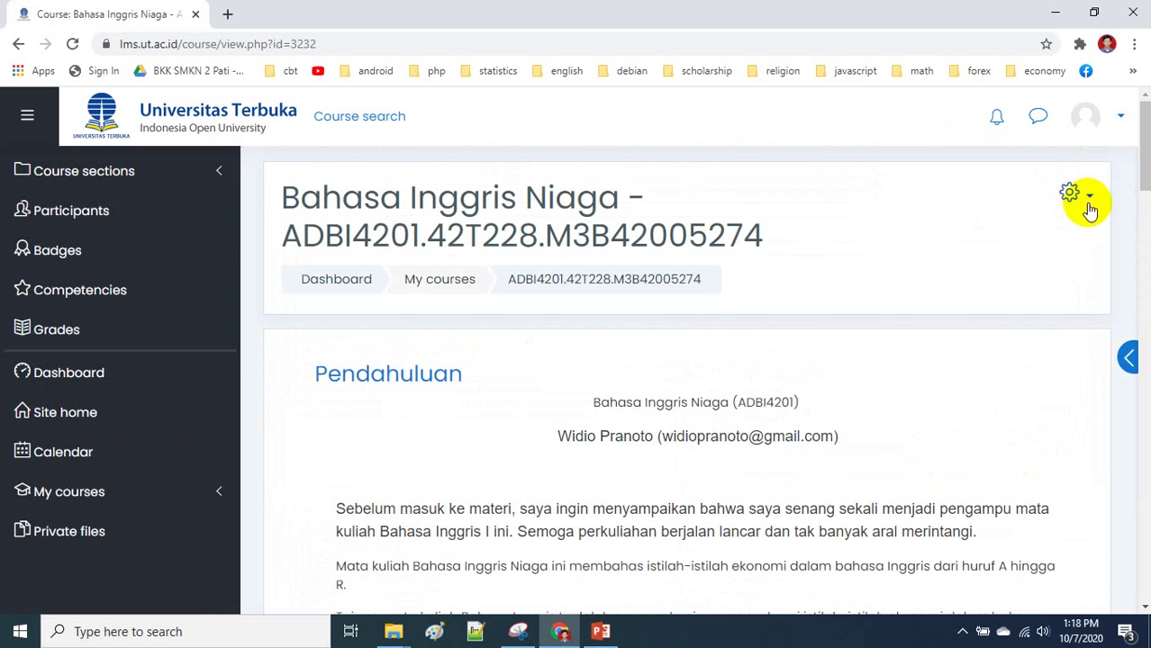
left_click(1088, 205)
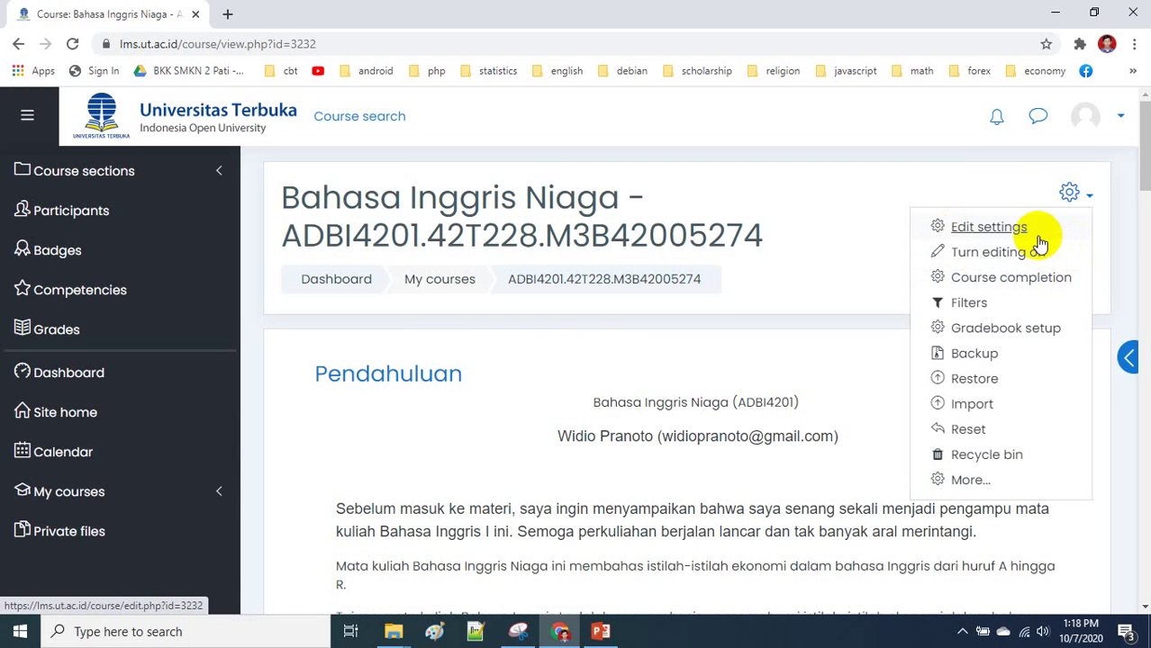
key("Escape")
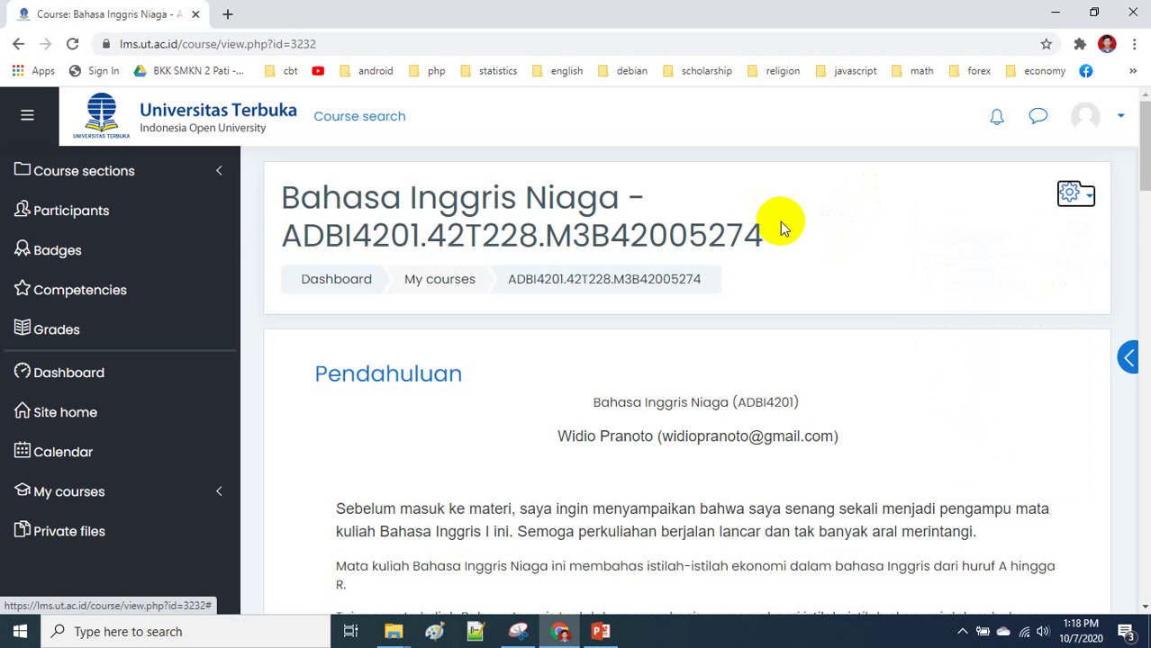
left_click(52, 210)
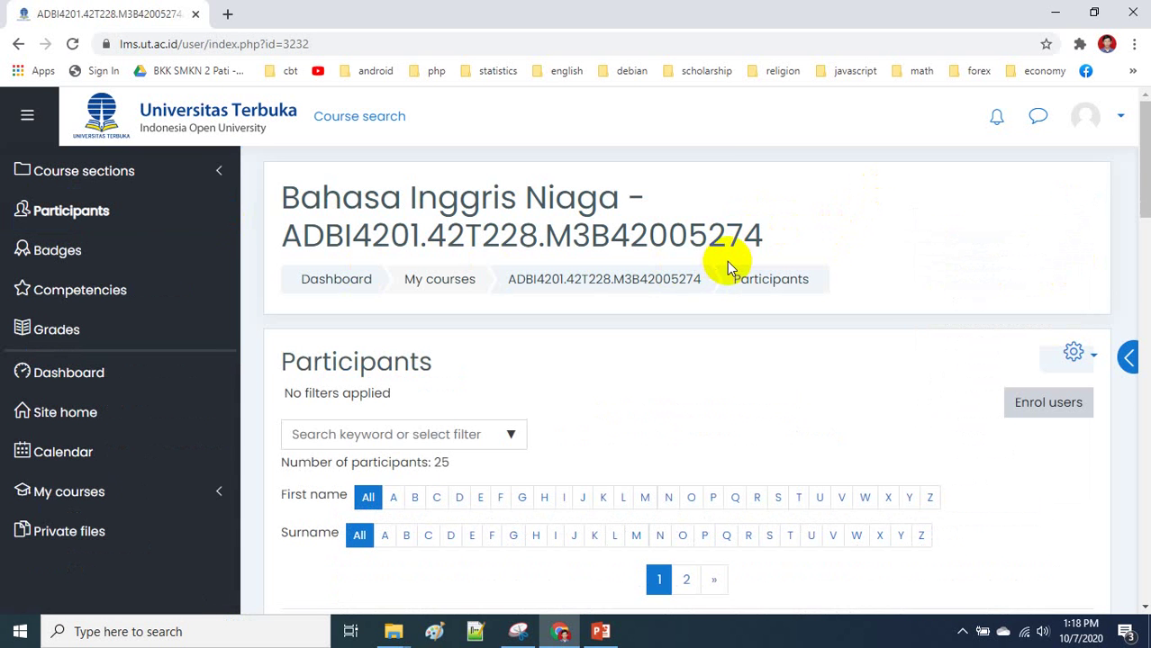
- Scroll through the 25 enrolled ADBI4201 participants, then begin enrolling new users
scroll(730, 267, "down", 10)
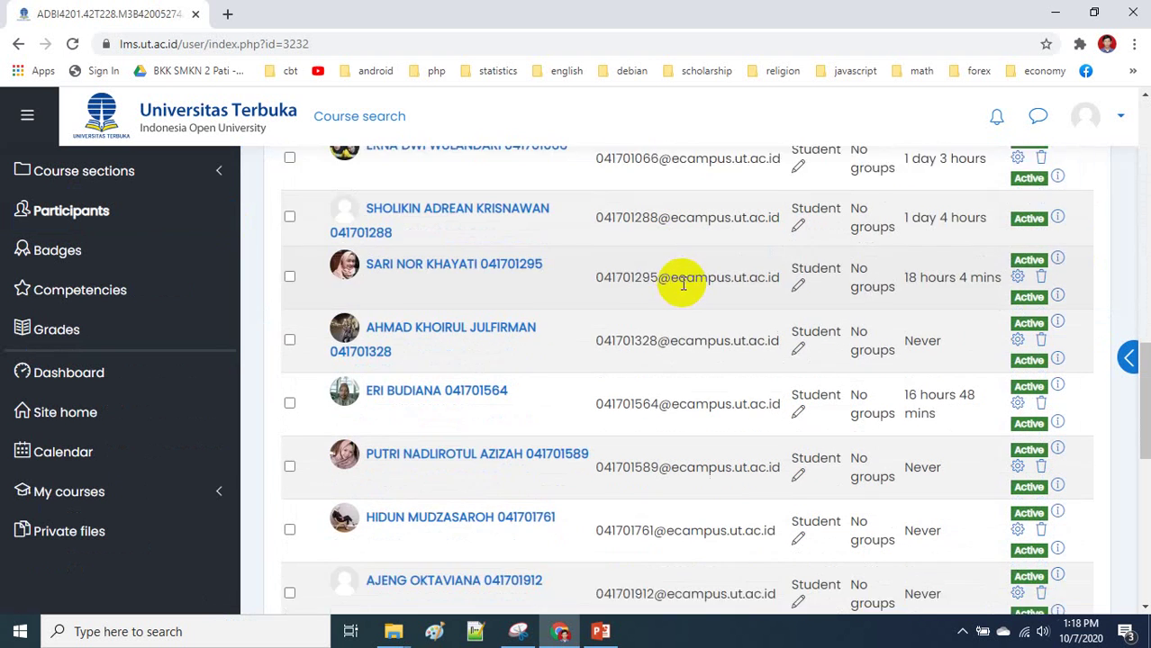
scroll(682, 282, "down", 2)
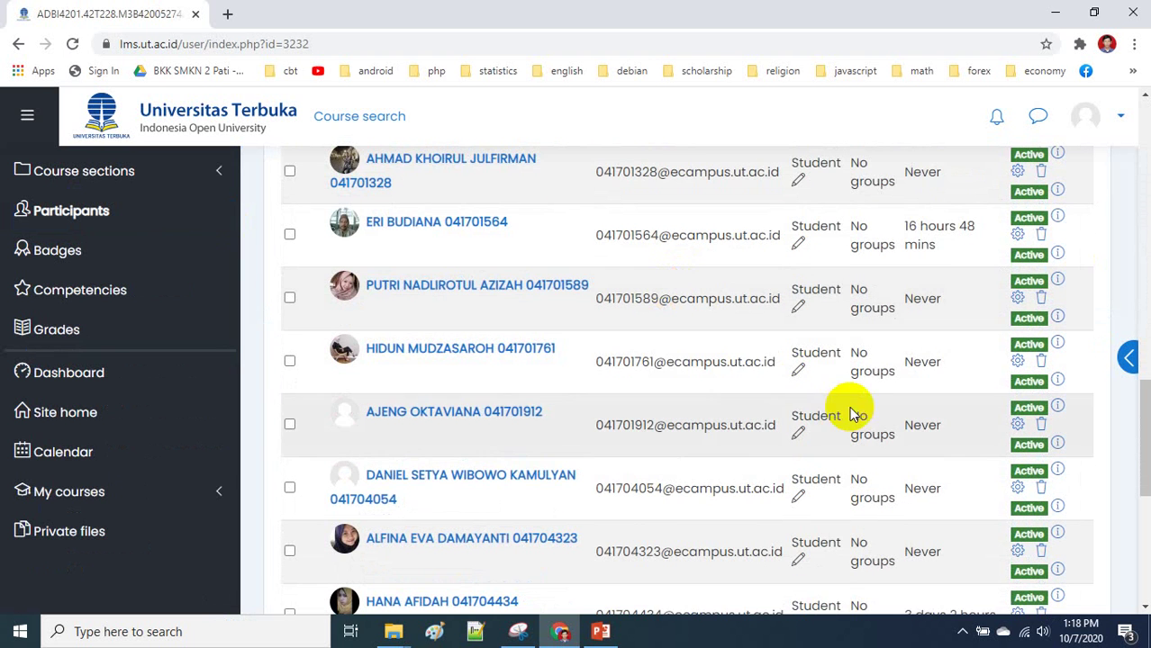
scroll(851, 414, "down", 2)
scroll(860, 404, "up", 8)
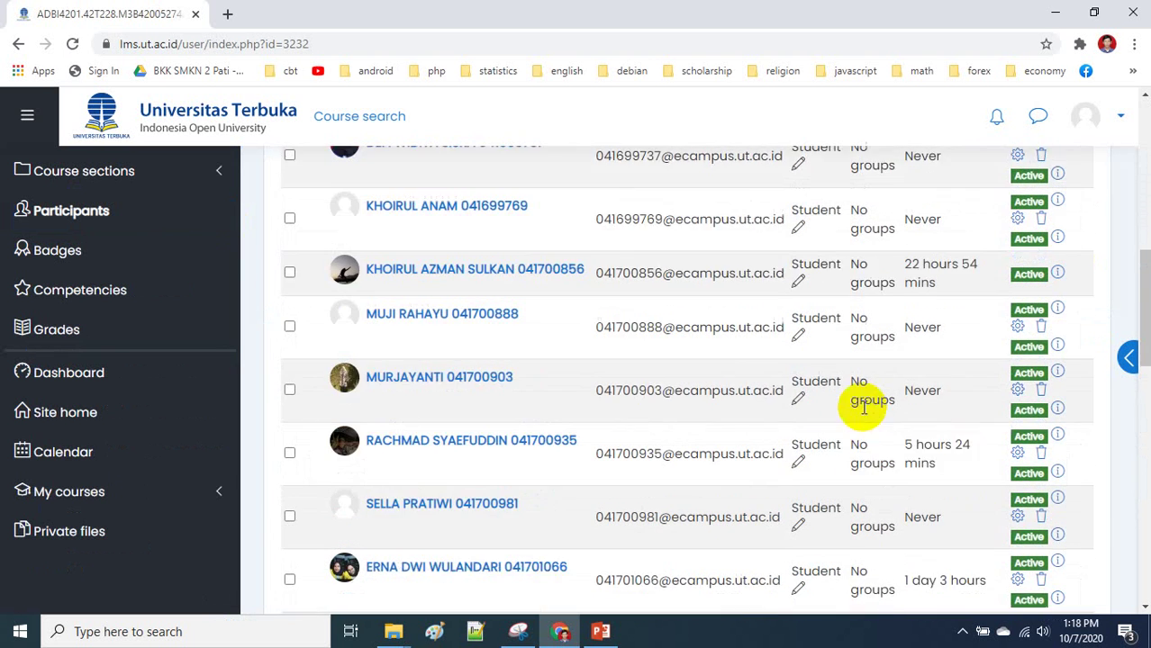
scroll(864, 405, "up", 1)
scroll(977, 340, "up", 4)
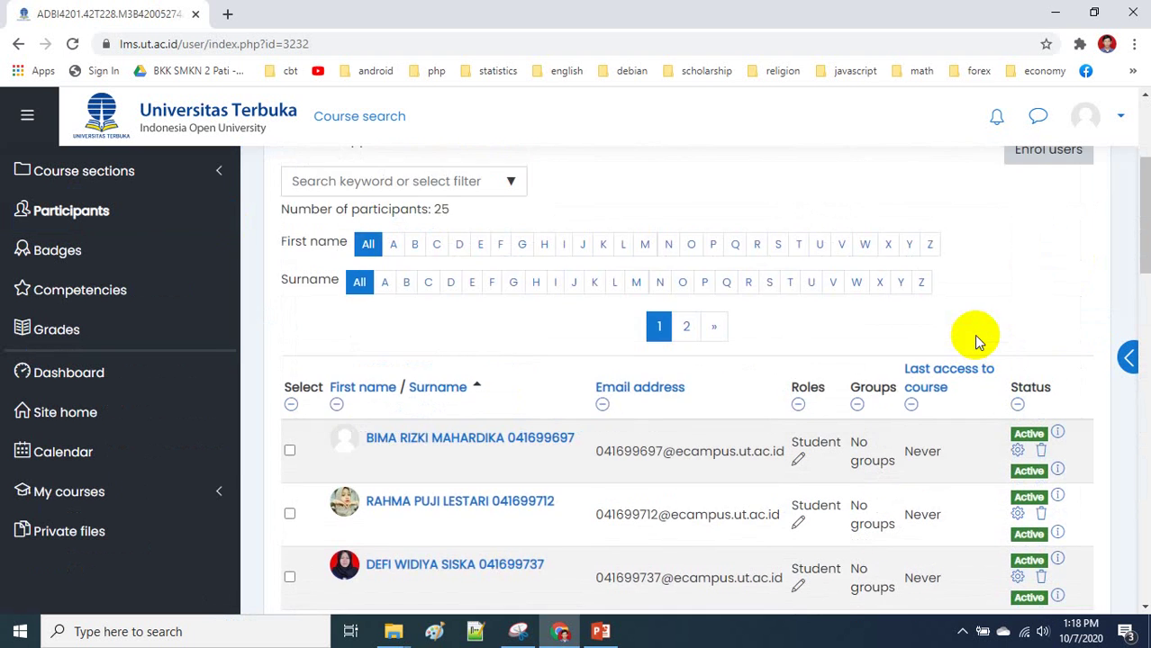
scroll(971, 334, "down", 8)
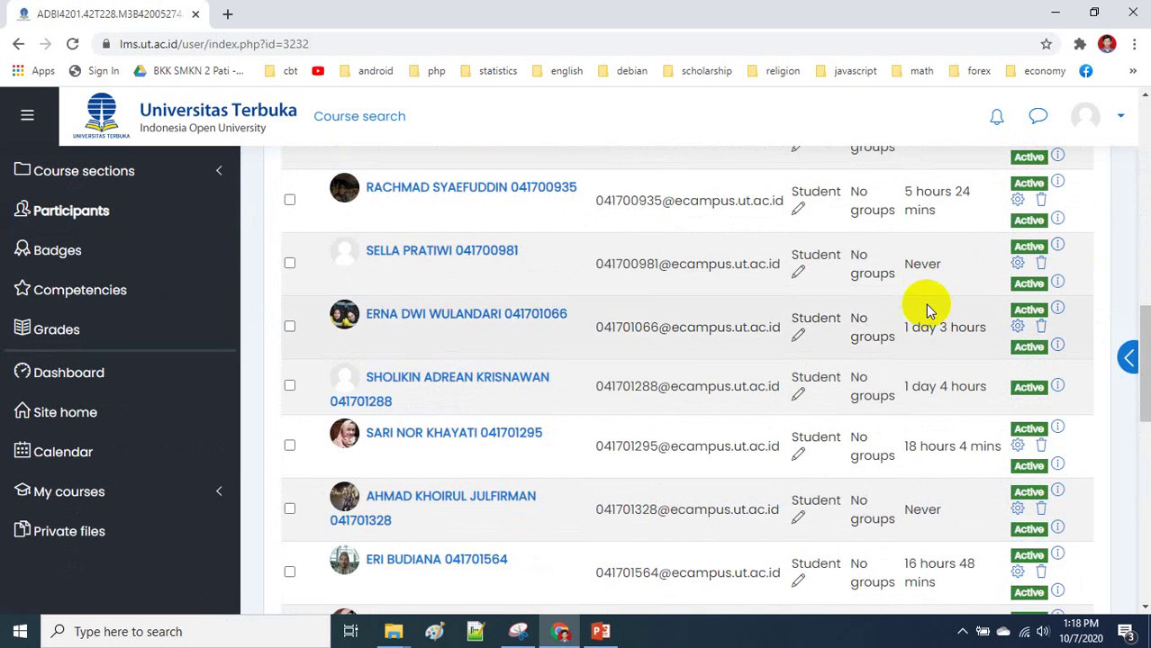
scroll(927, 308, "up", 8)
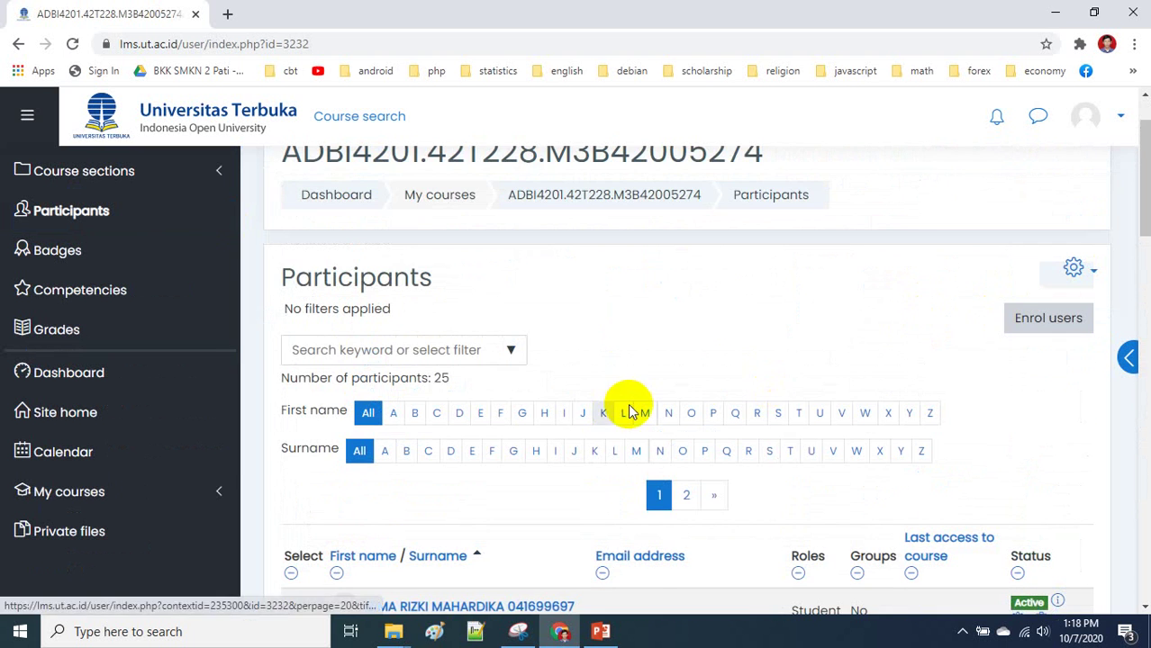
scroll(732, 306, "down", 2)
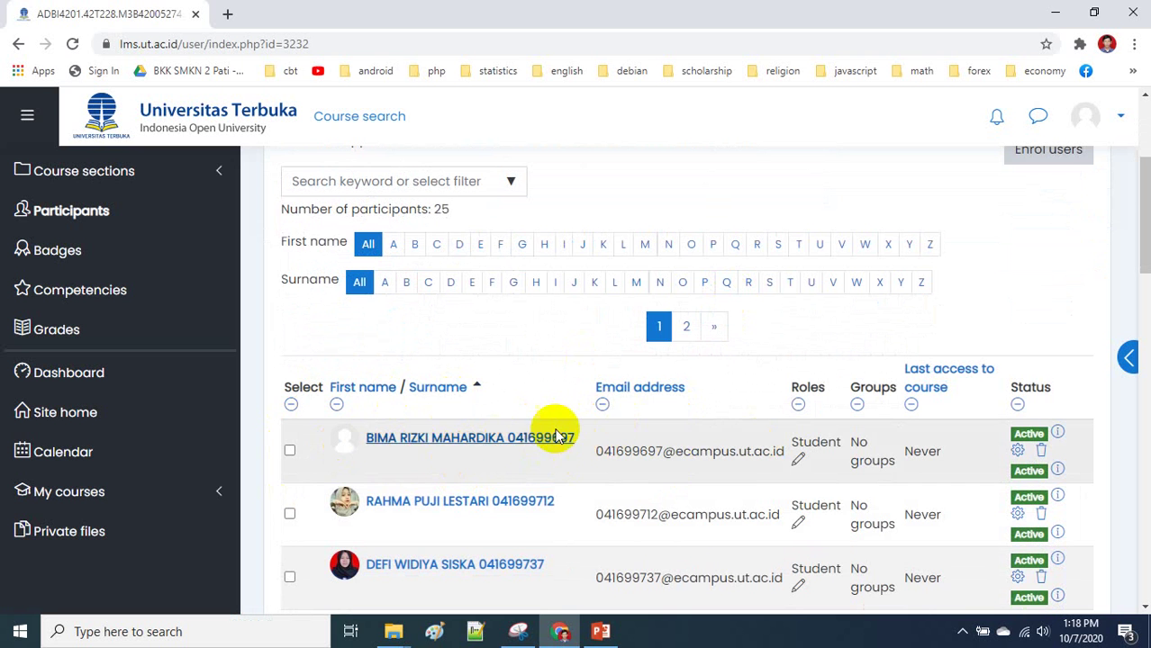
scroll(531, 236, "up", 1)
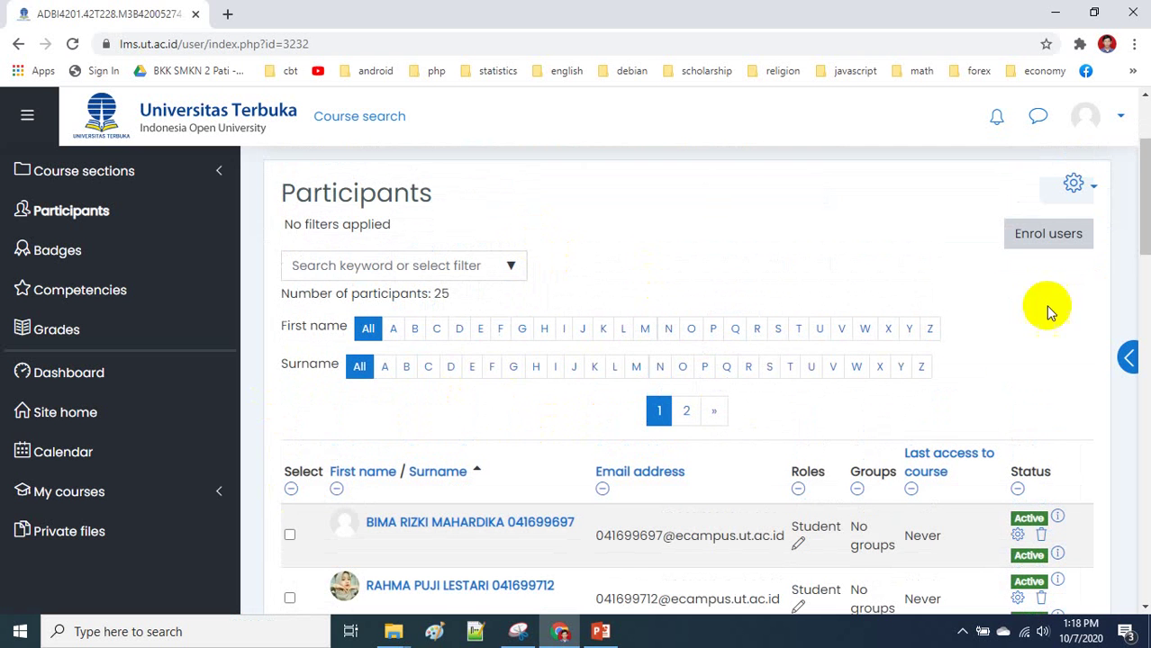
left_click(1064, 239)
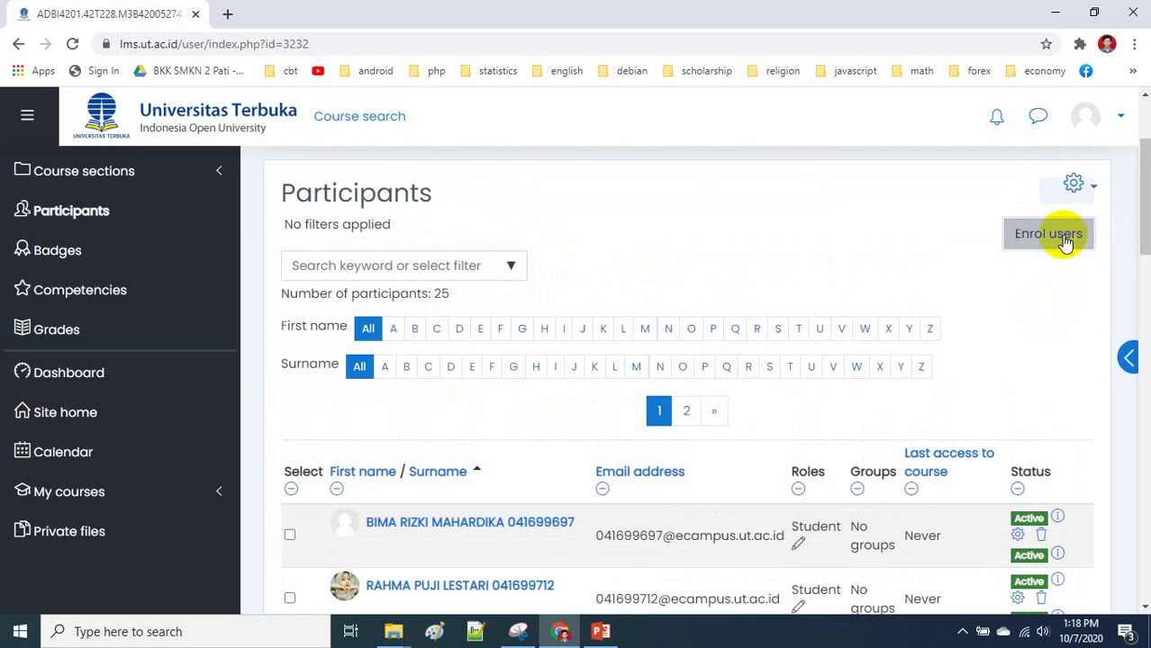
- In Enrol users, try several student-name searches until one matches, then add that student
left_click(520, 270)
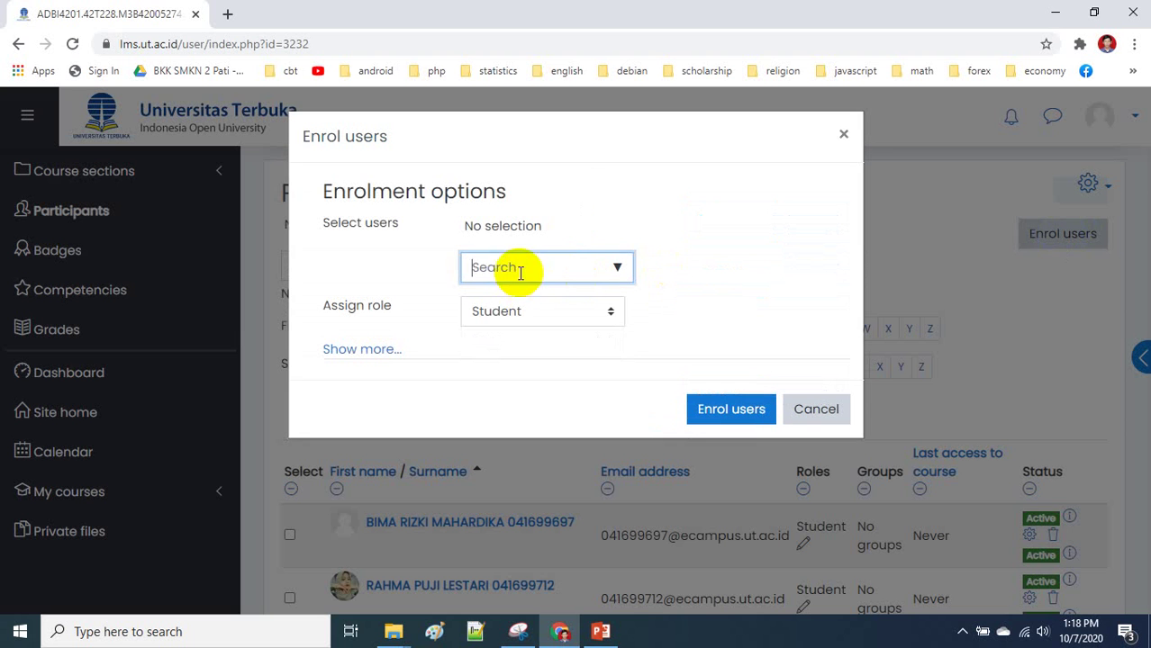
left_click(537, 132)
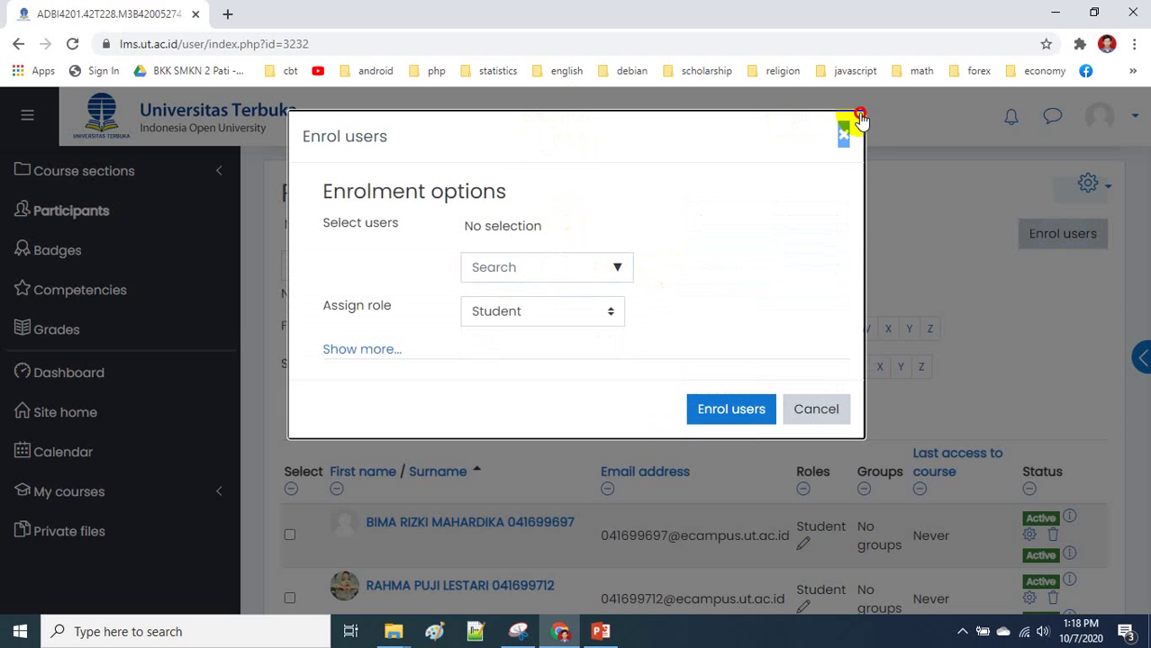
left_click(522, 265)
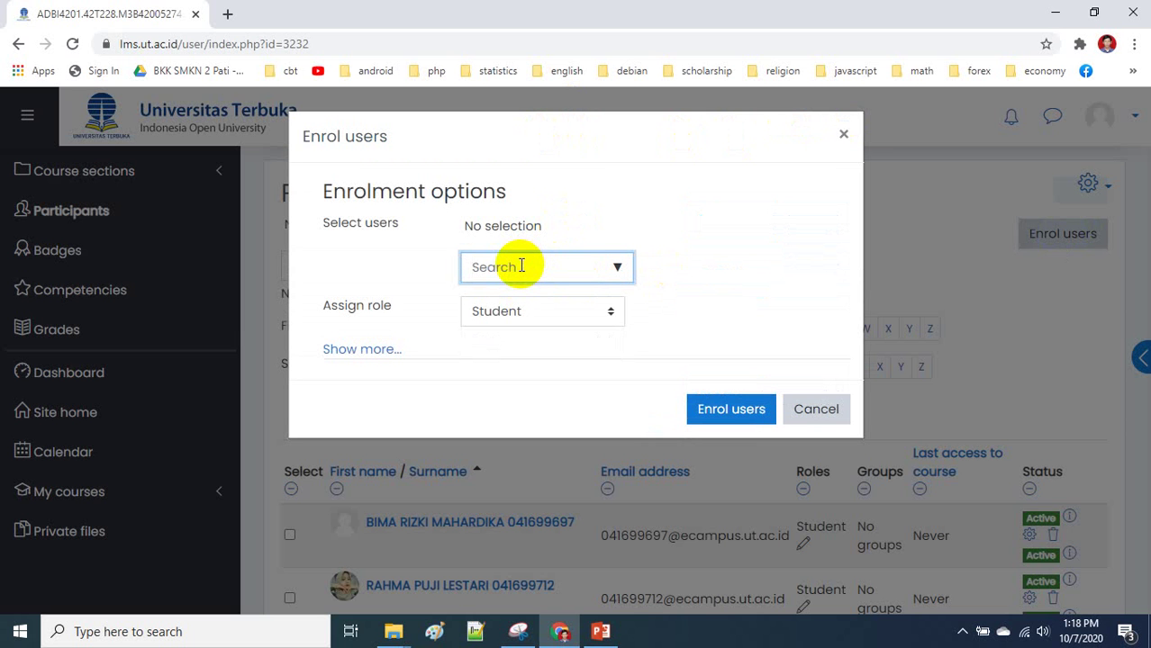
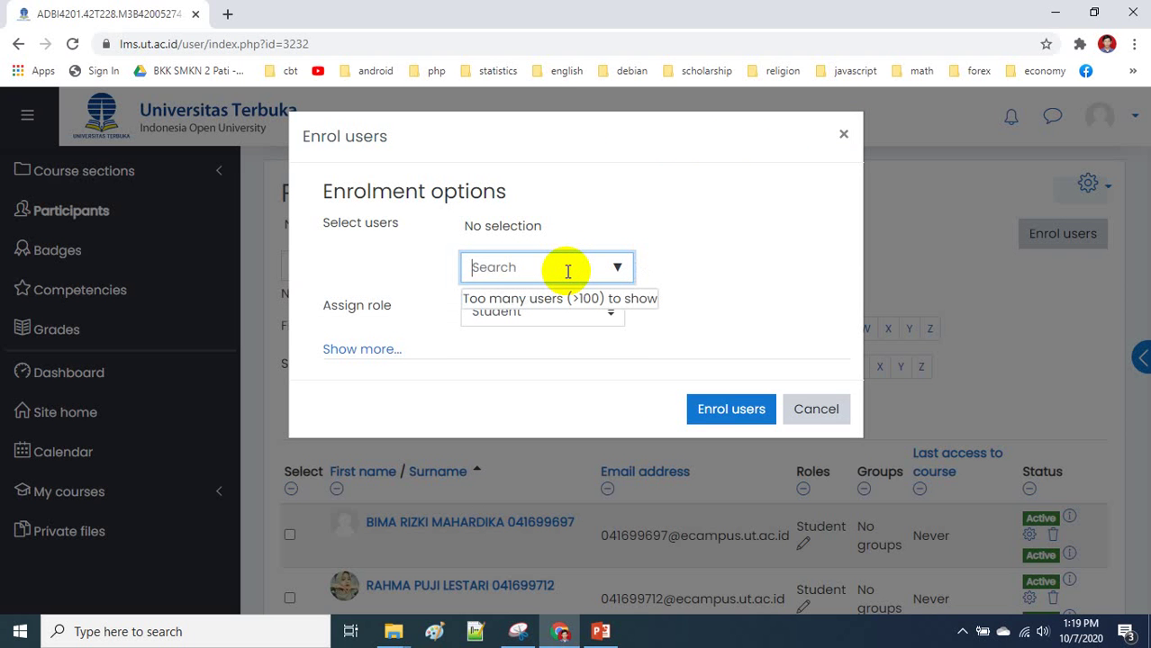
type("agus")
key("BackSpace")
key("BackSpace")
key("BackSpace")
key("BackSpace")
type("bima")
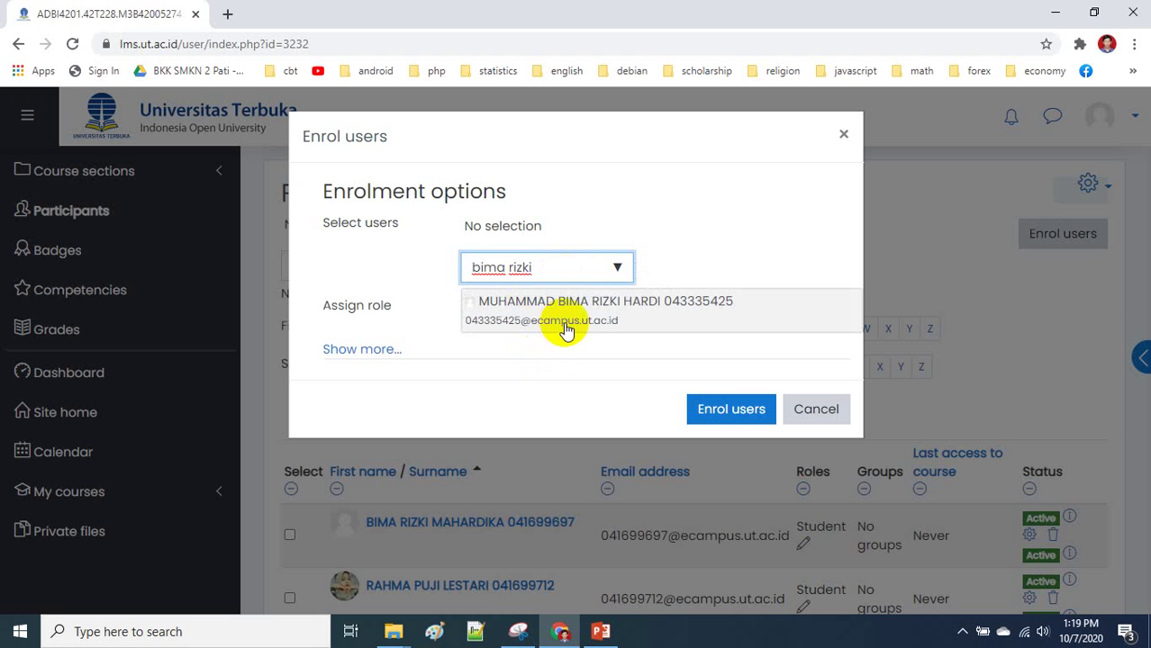
left_click(563, 324)
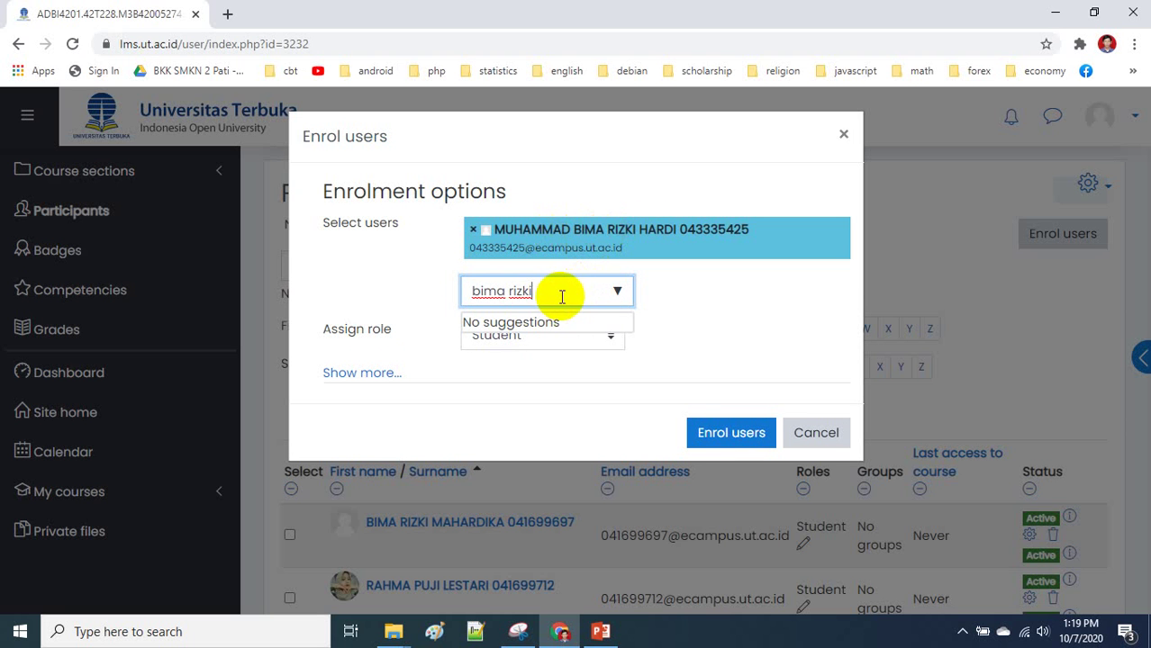
- Search for and add the second student by name, then enrol both with the Student role
left_click_drag(543, 291, 364, 302)
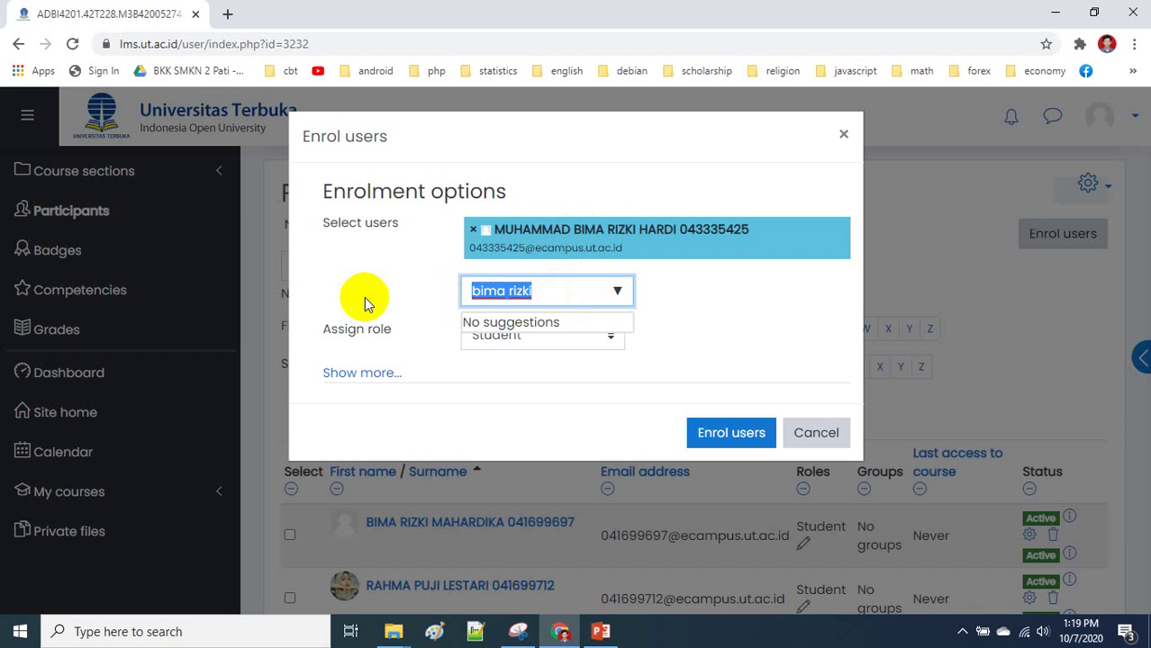
type("muhammad")
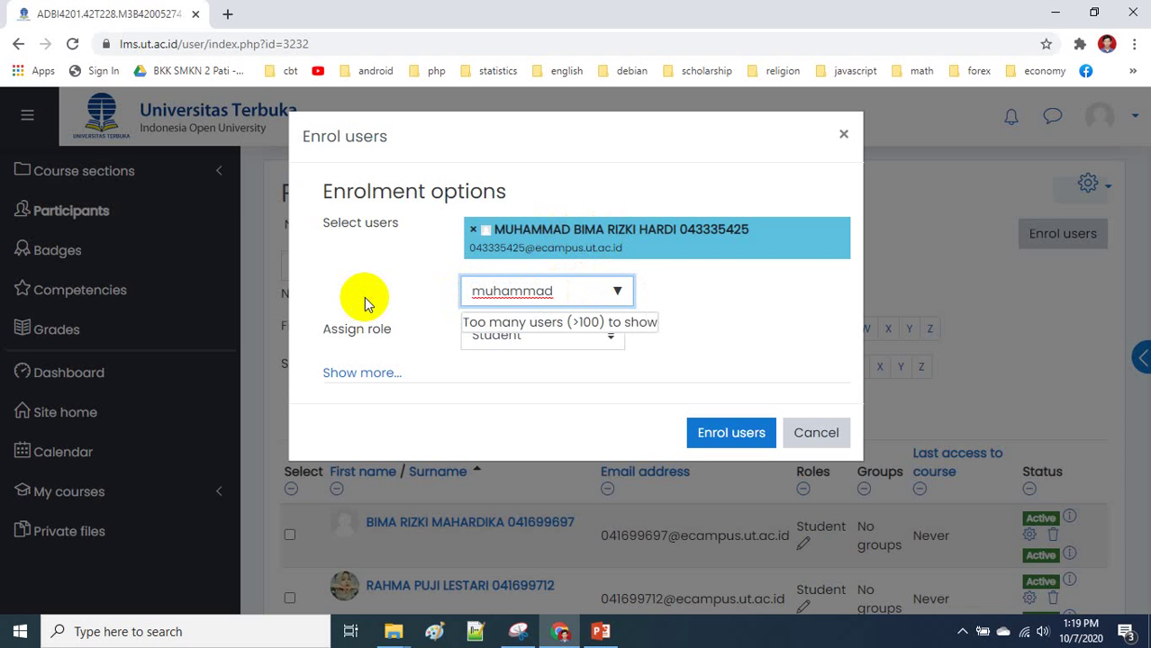
key("BackSpace")
key("BackSpace")
type("bim")
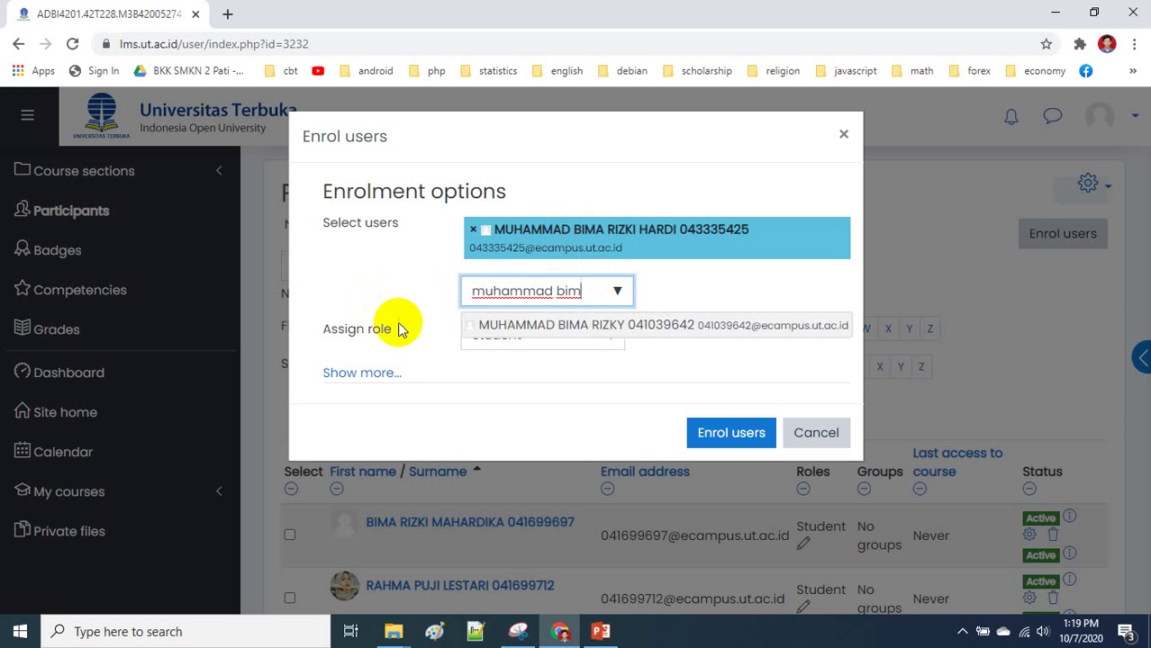
left_click(582, 290)
left_click_drag(582, 290, 401, 309)
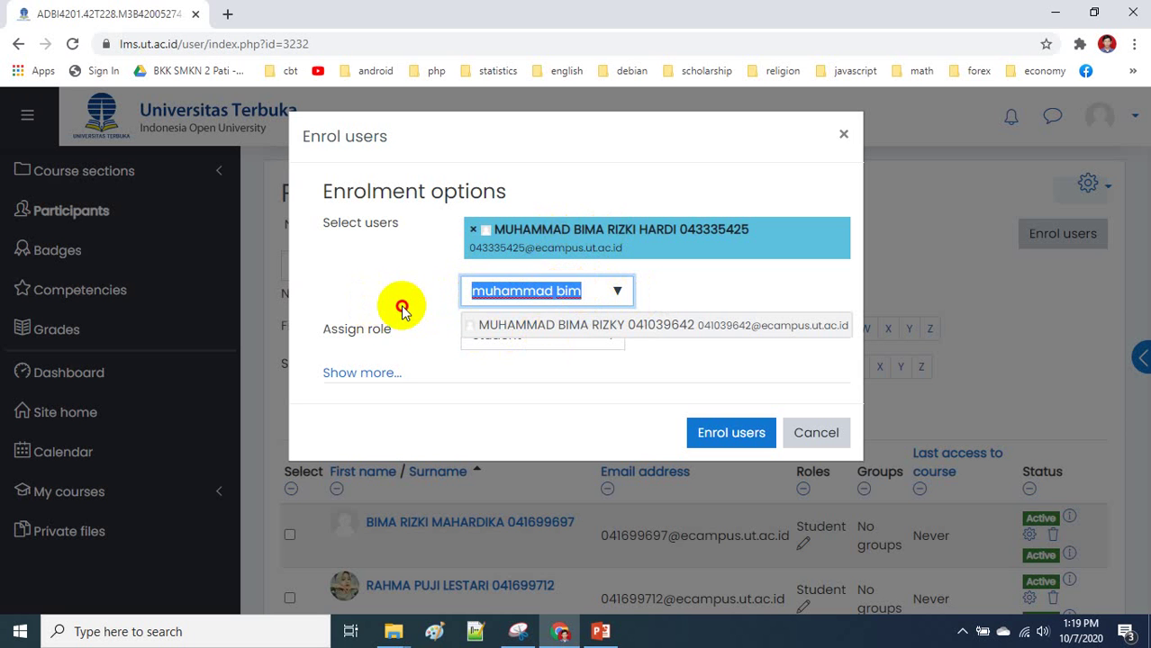
left_click(402, 309)
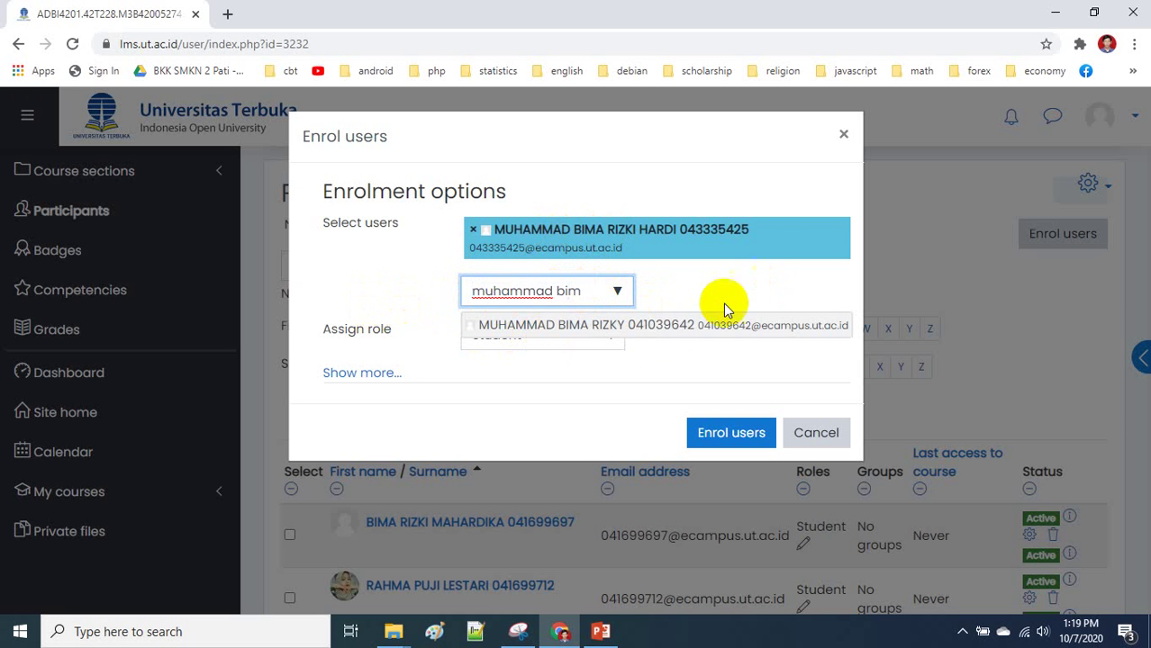
left_click(630, 330)
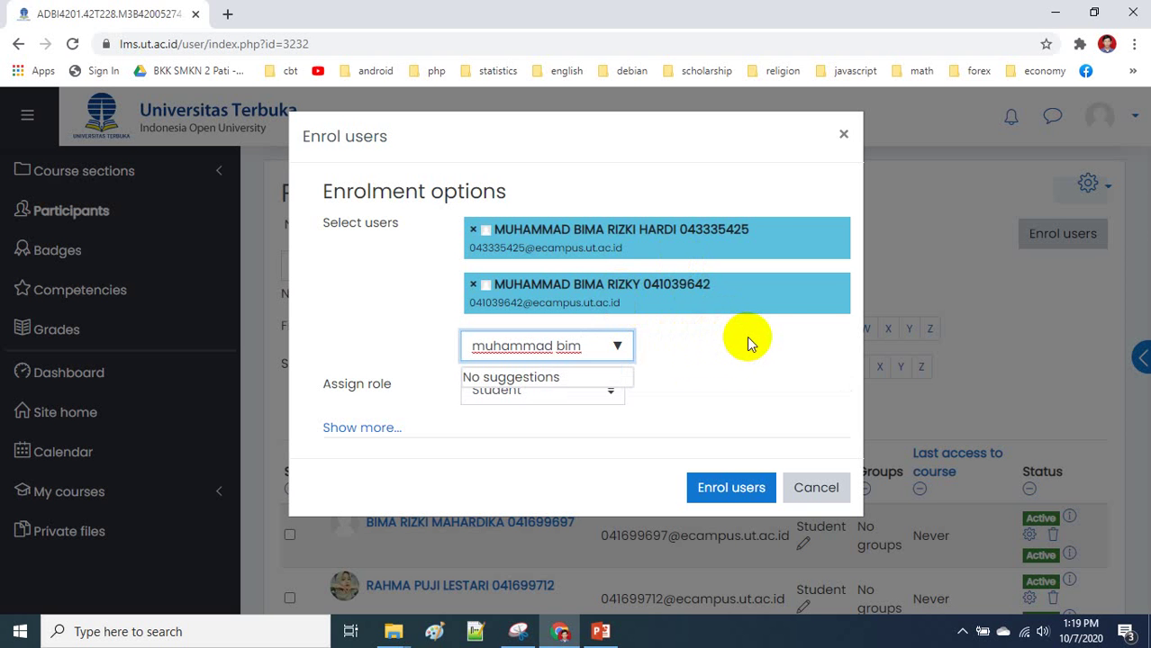
left_click(732, 491)
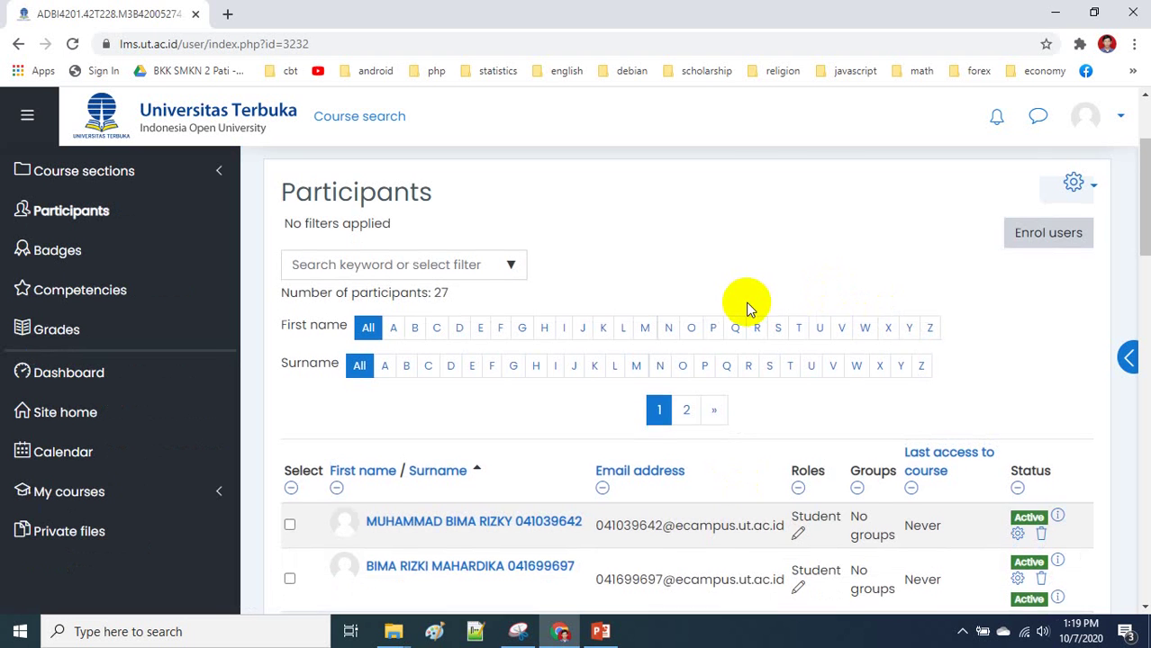
scroll(744, 304, "down", 2)
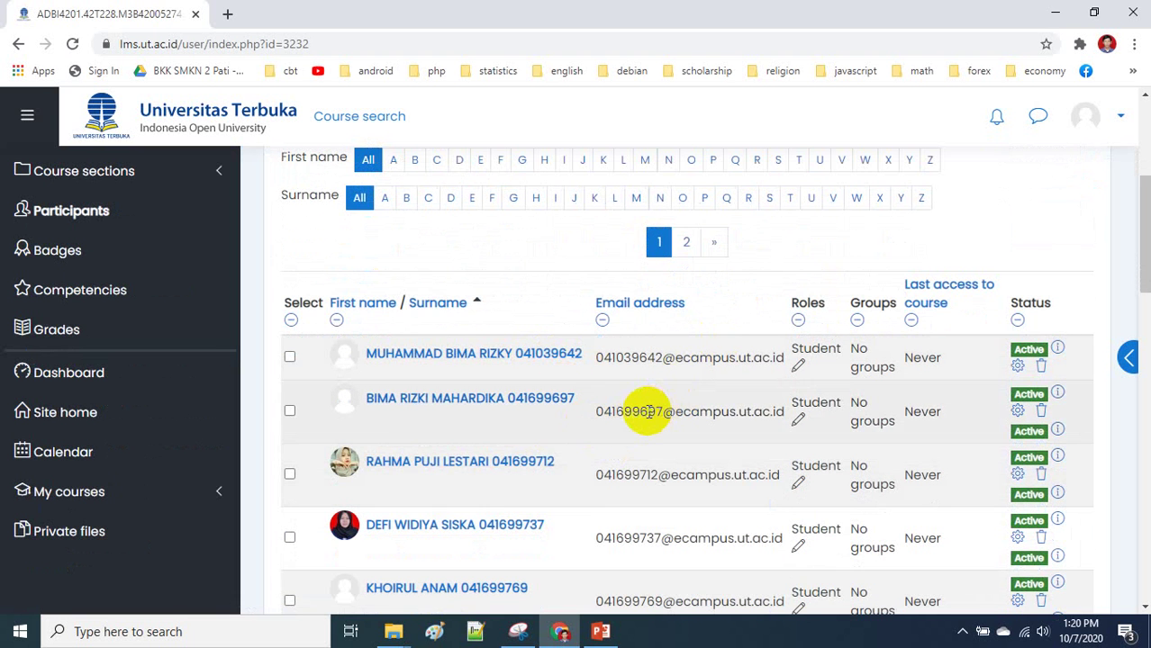
scroll(649, 412, "down", 10)
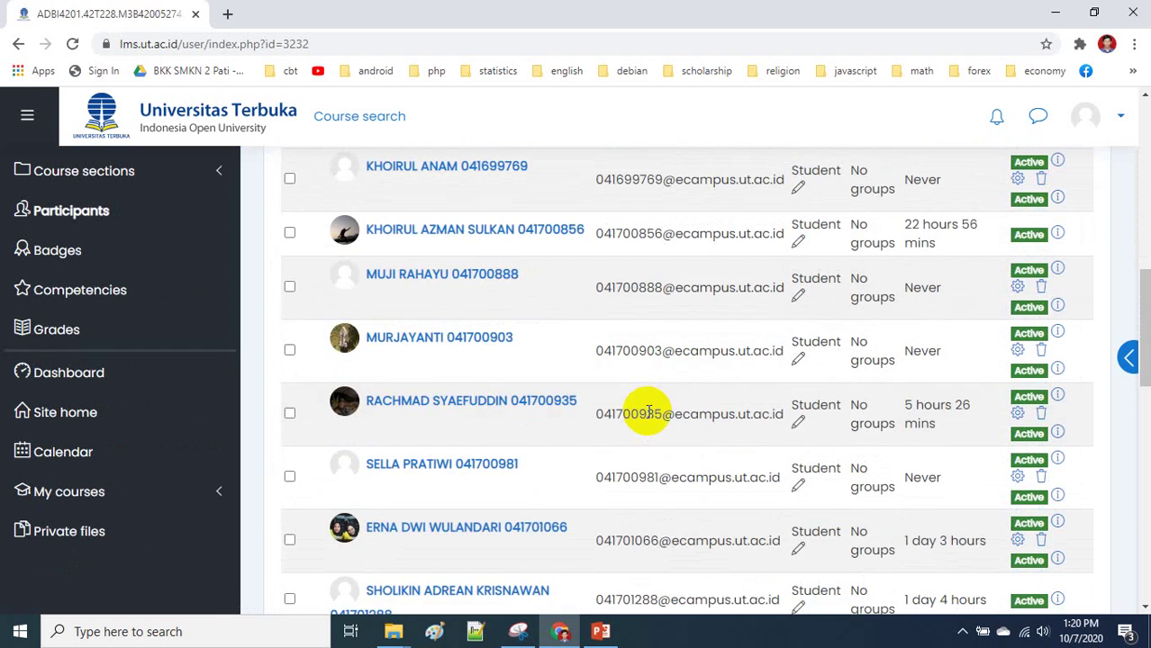
scroll(649, 411, "down", 3)
scroll(648, 411, "up", 12)
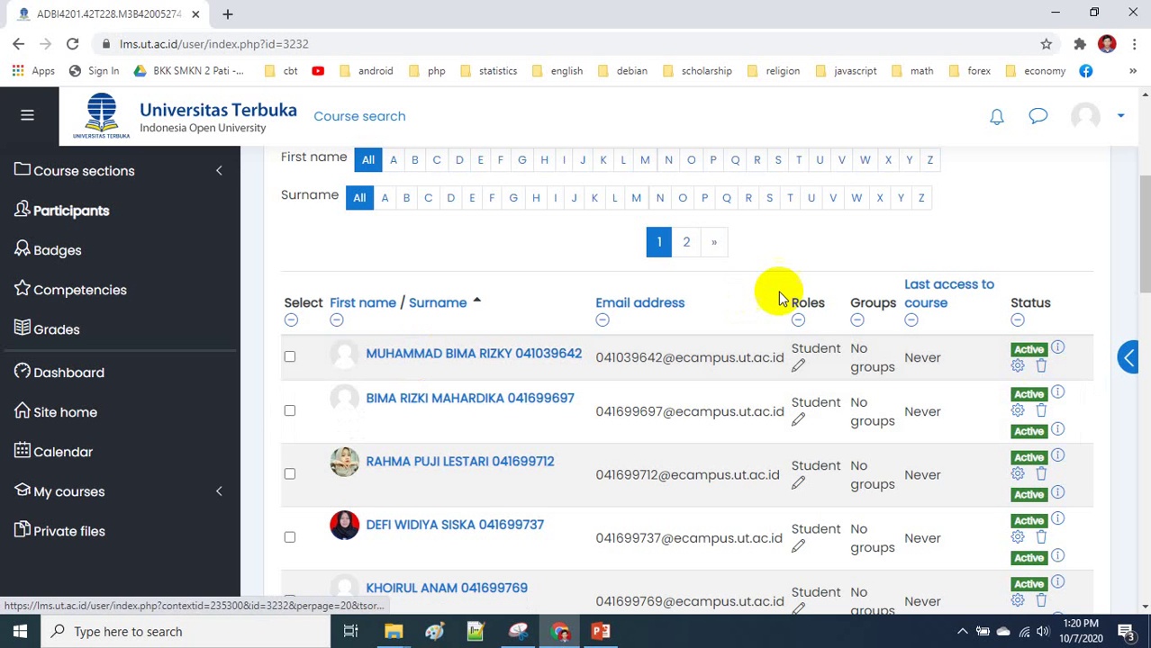
scroll(765, 282, "down", 4)
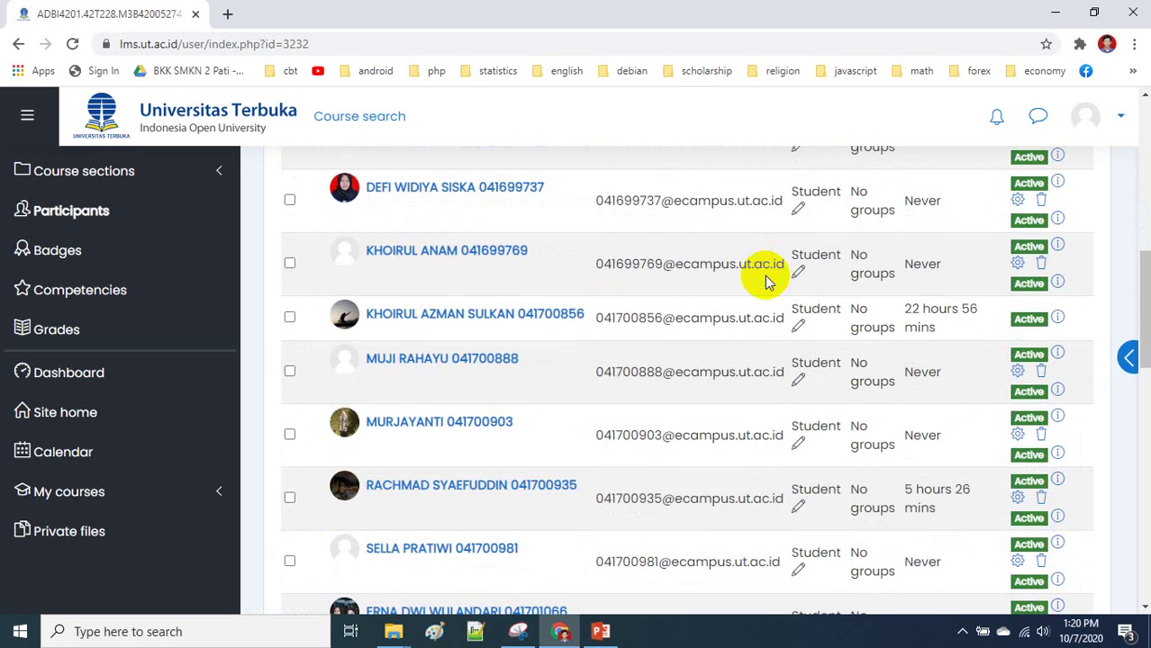
scroll(765, 282, "down", 4)
scroll(764, 282, "up", 15)
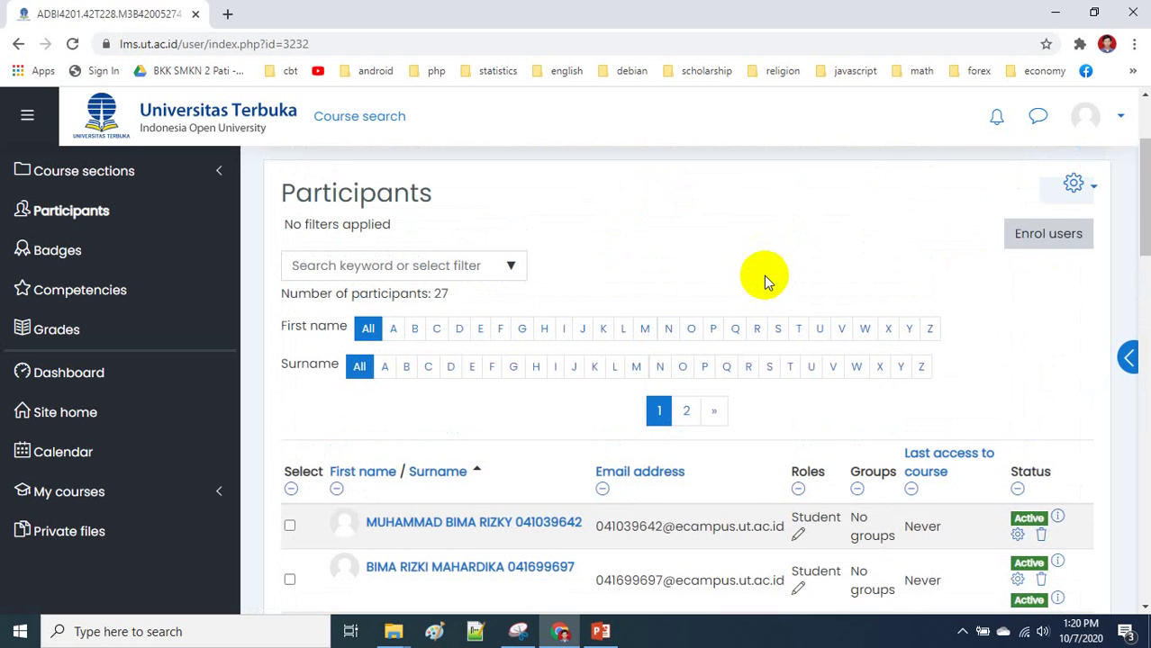